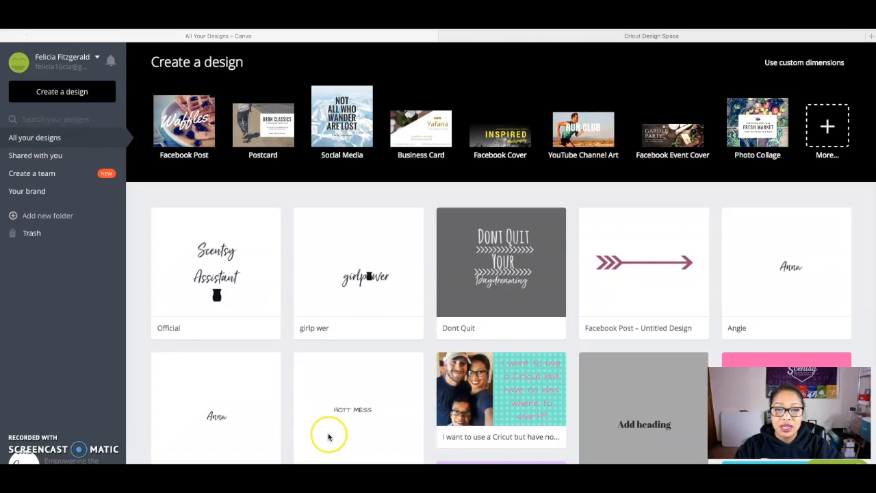
# Step: Look through the saved designs listed under All your designs
pyautogui.scroll(-2, 348, 288)
pyautogui.scroll(-10, 348, 287)
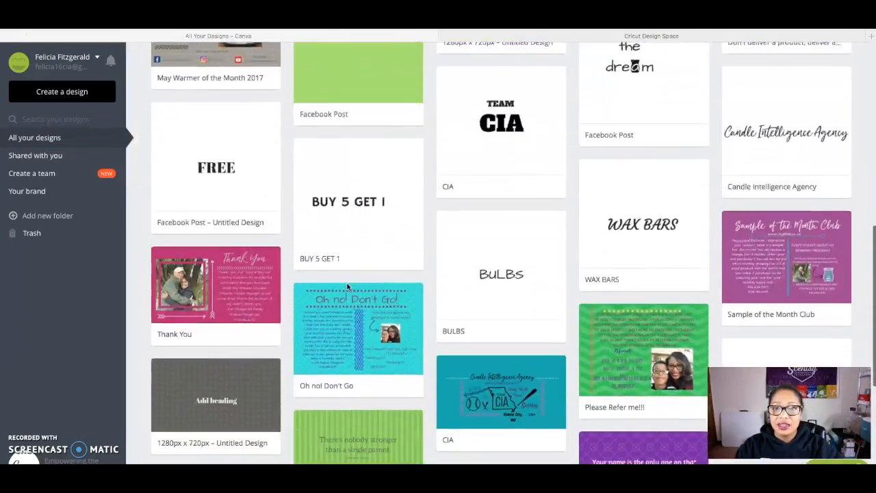
pyautogui.scroll(12, 348, 287)
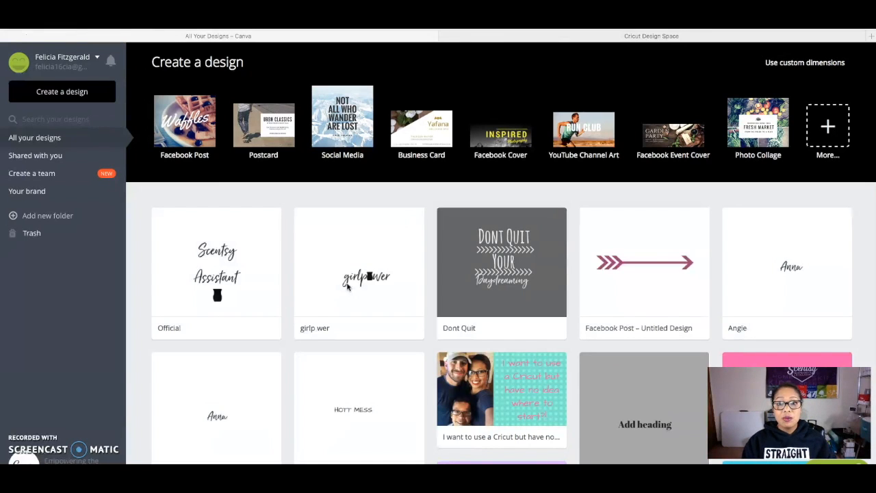
pyautogui.scroll(-5, 347, 287)
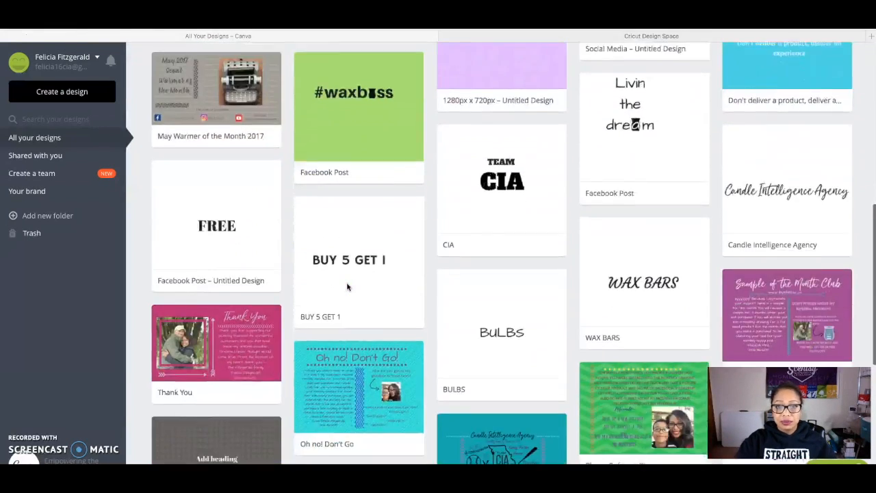
pyautogui.scroll(4, 347, 287)
pyautogui.scroll(-5, 347, 286)
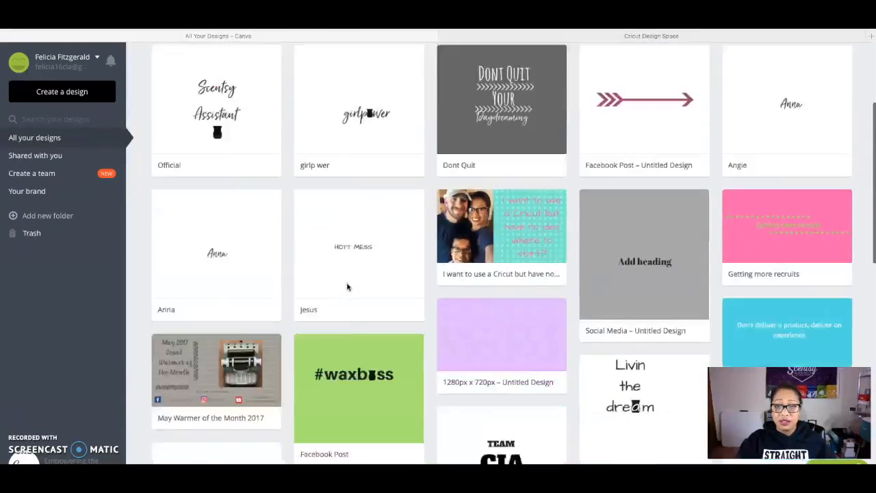
pyautogui.scroll(-6, 347, 287)
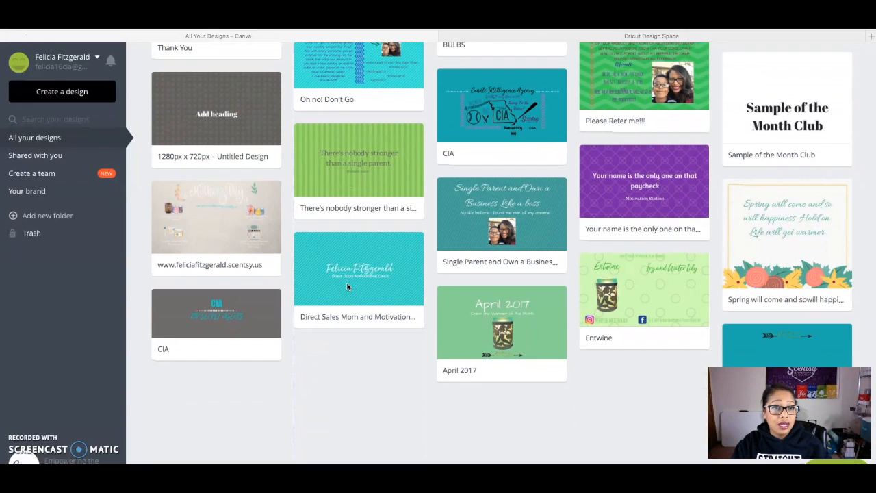
pyautogui.scroll(10, 347, 287)
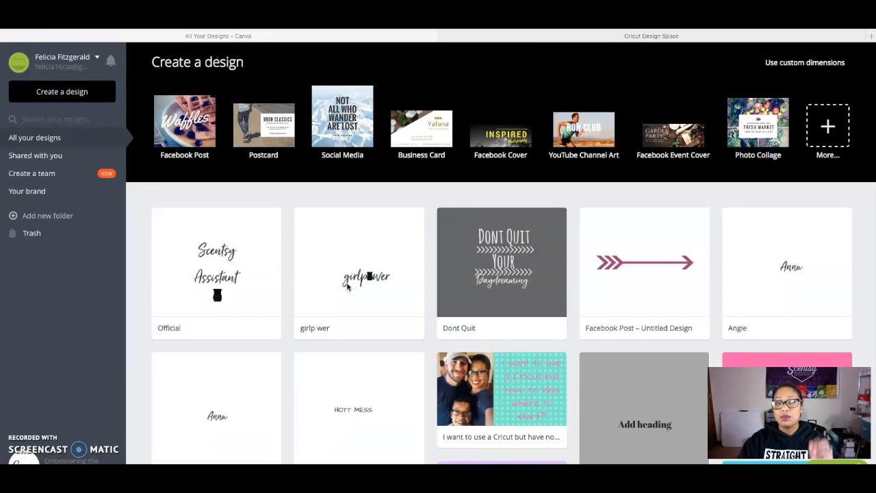
# Step: Open the brand kit and review its color palette, logos, brand fonts and uploaded fonts
pyautogui.click(34, 192)
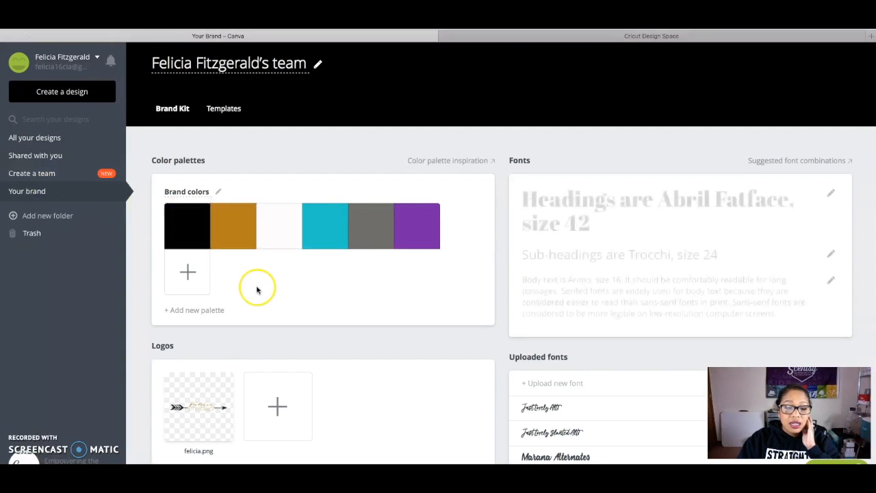
pyautogui.scroll(-1, 257, 291)
pyautogui.scroll(-3, 257, 291)
pyautogui.click(181, 300)
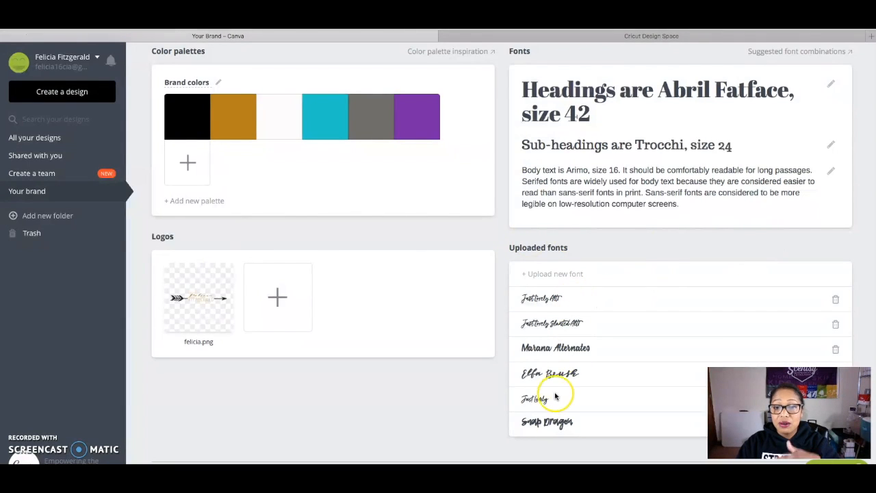
pyautogui.scroll(-1, 548, 403)
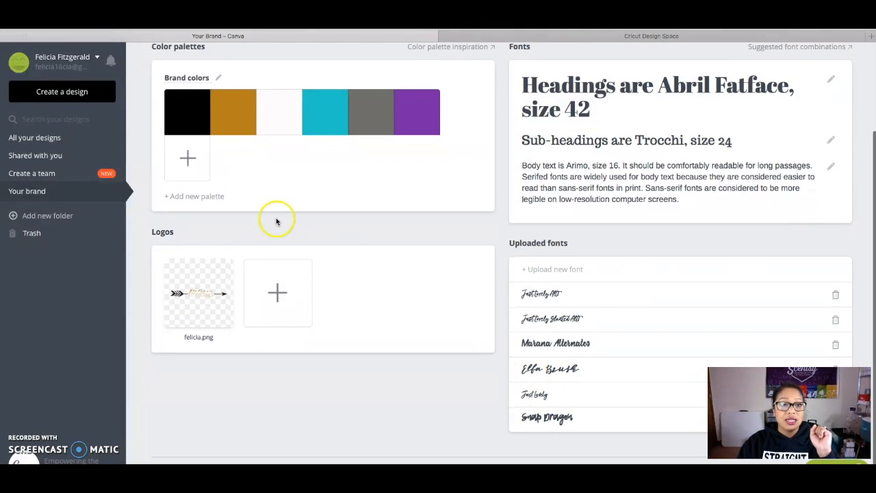
pyautogui.scroll(-1, 141, 175)
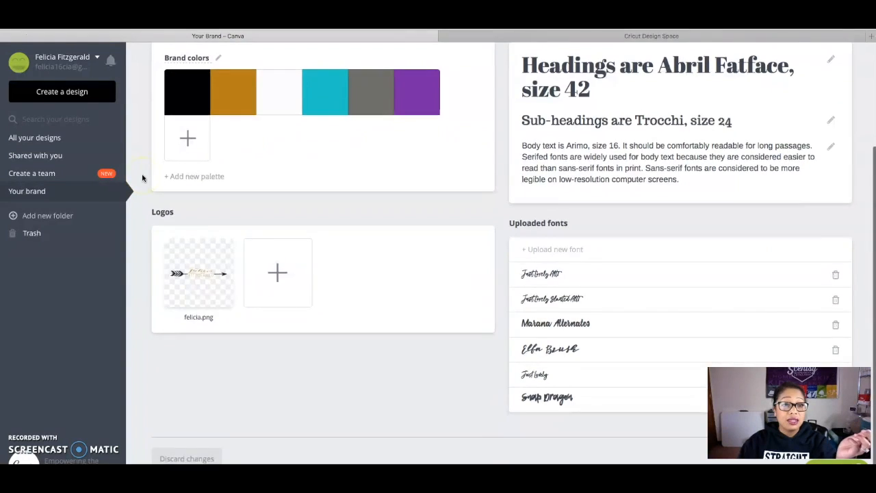
pyautogui.scroll(3, 142, 178)
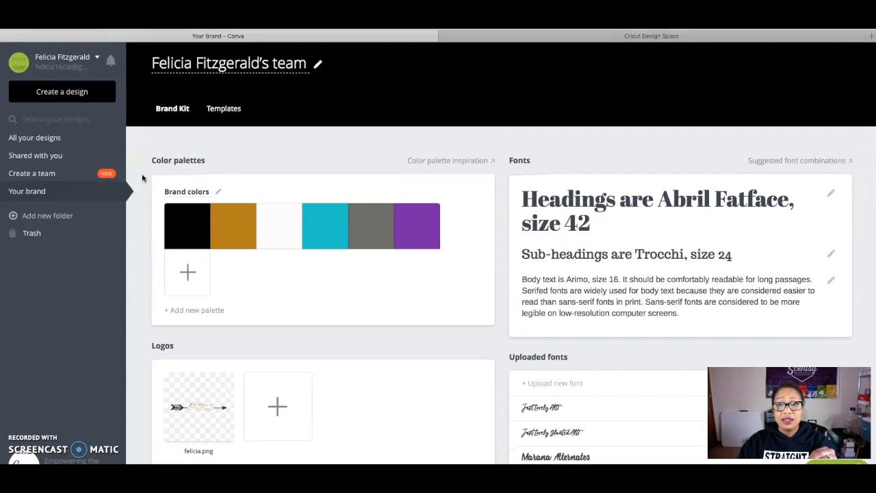
# Step: Open the saved girlp wer design and check its download options for a PNG with a transparent background
pyautogui.click(48, 137)
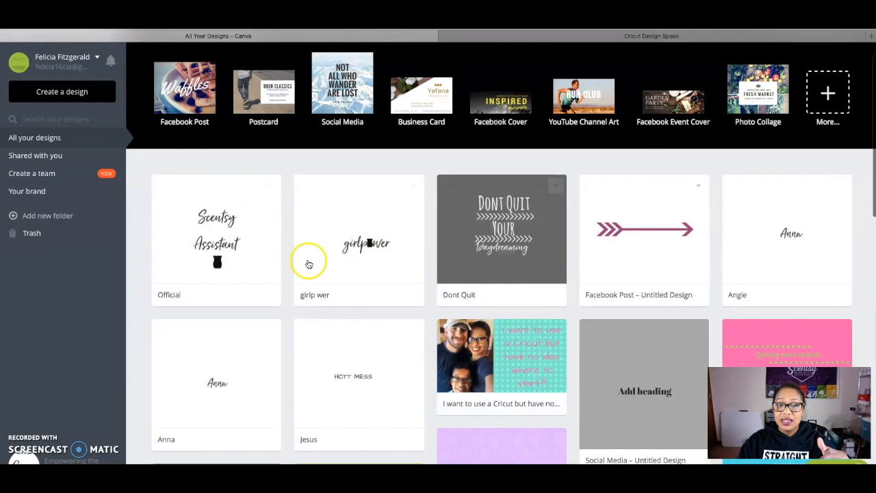
pyautogui.click(356, 265)
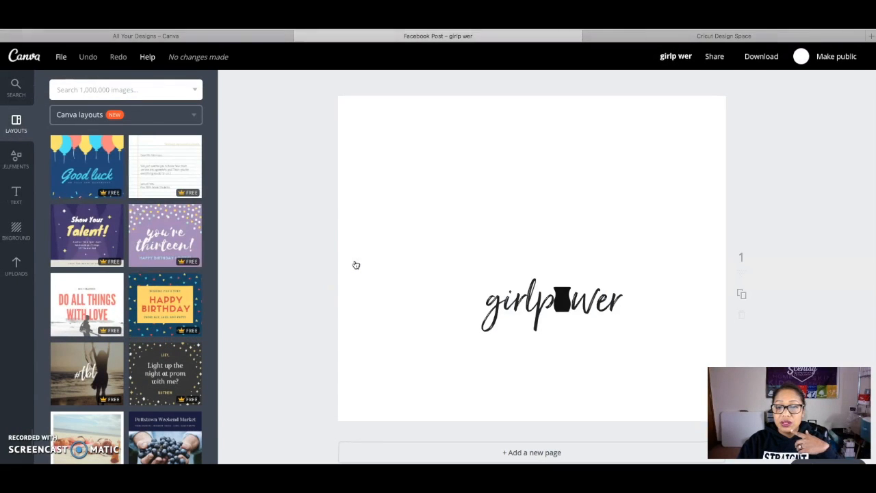
pyautogui.click(768, 57)
pyautogui.click(703, 136)
pyautogui.click(781, 170)
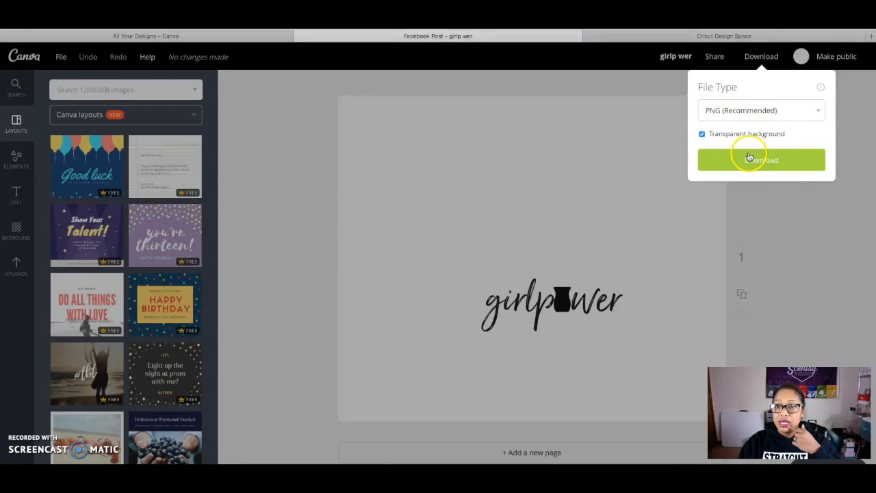
pyautogui.click(667, 89)
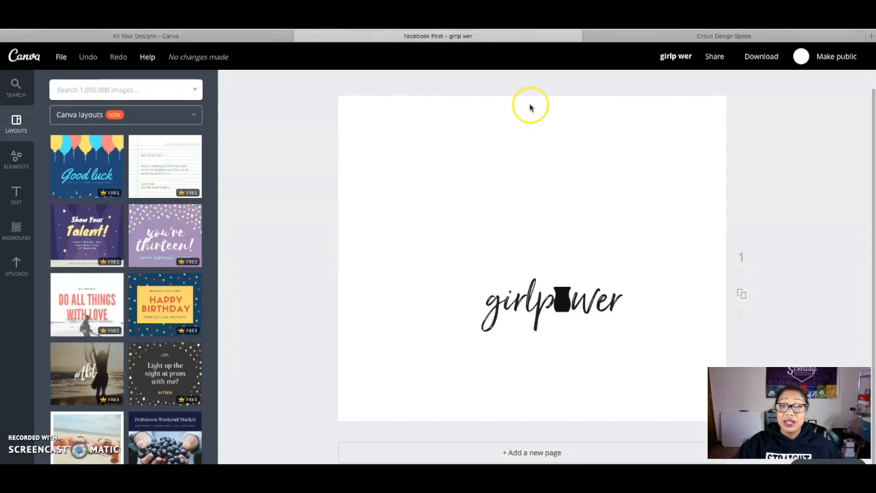
pyautogui.scroll(-1, 530, 100)
pyautogui.scroll(2, 531, 100)
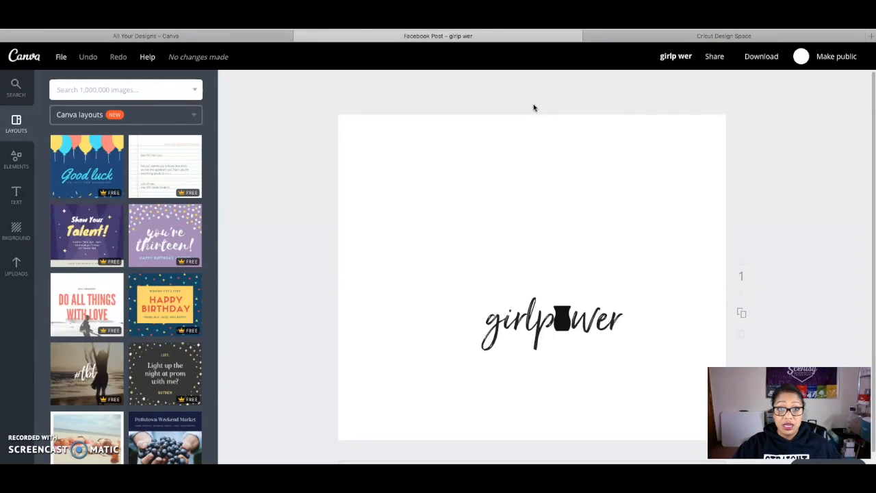
# Step: Switch to Cricut Design Space and view the image upload page and the basic shapes
pyautogui.click(698, 35)
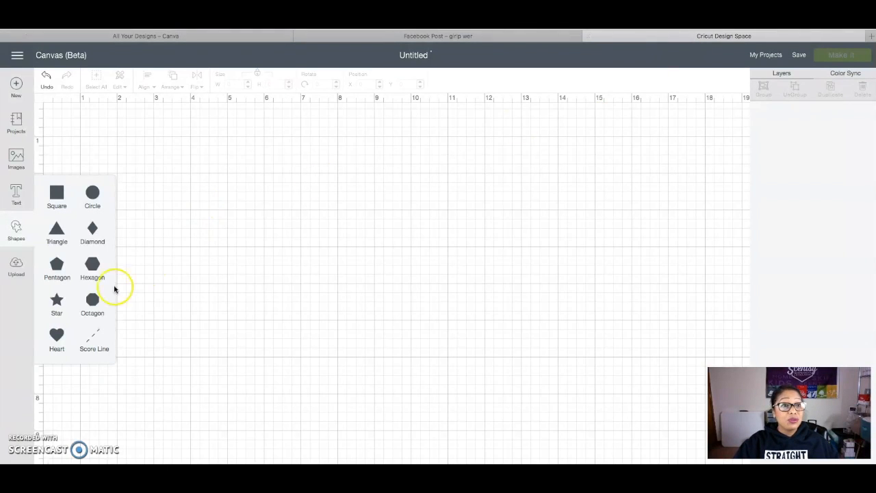
pyautogui.click(41, 310)
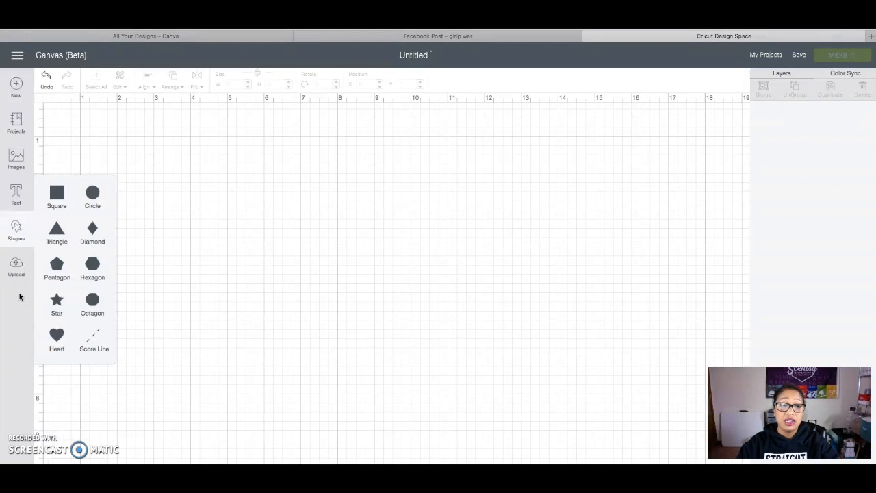
pyautogui.click(16, 268)
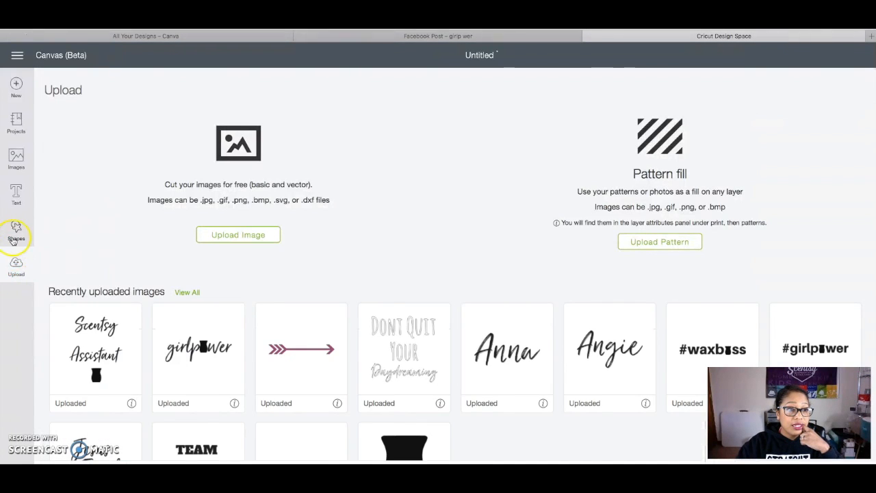
pyautogui.click(16, 228)
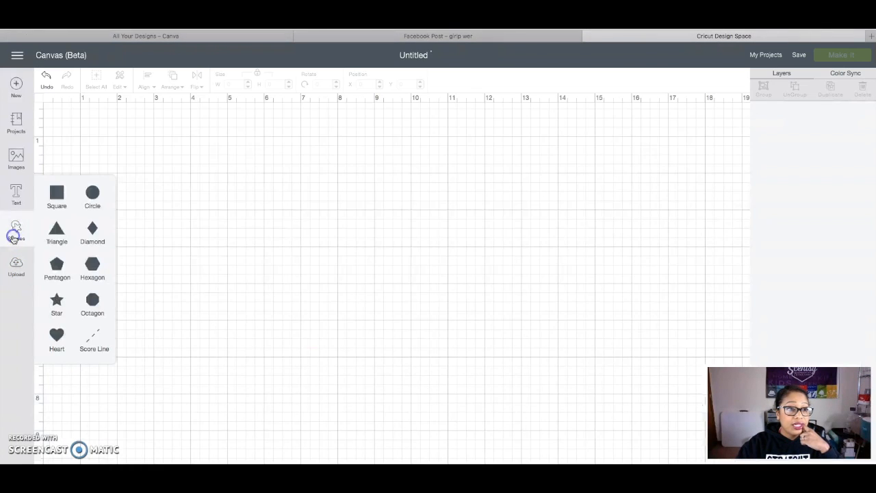
# Step: Browse the Cricut image library and examine the available images and their prices
pyautogui.click(16, 159)
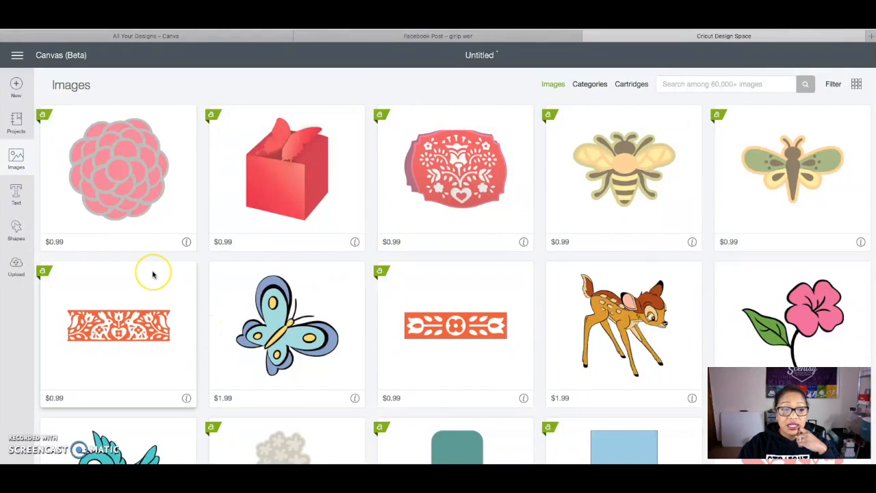
pyautogui.scroll(-10, 152, 274)
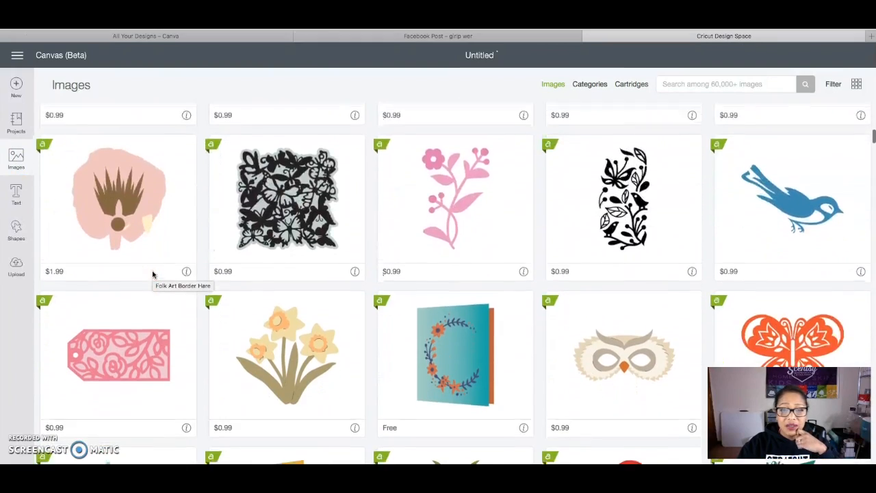
pyautogui.scroll(-2, 153, 274)
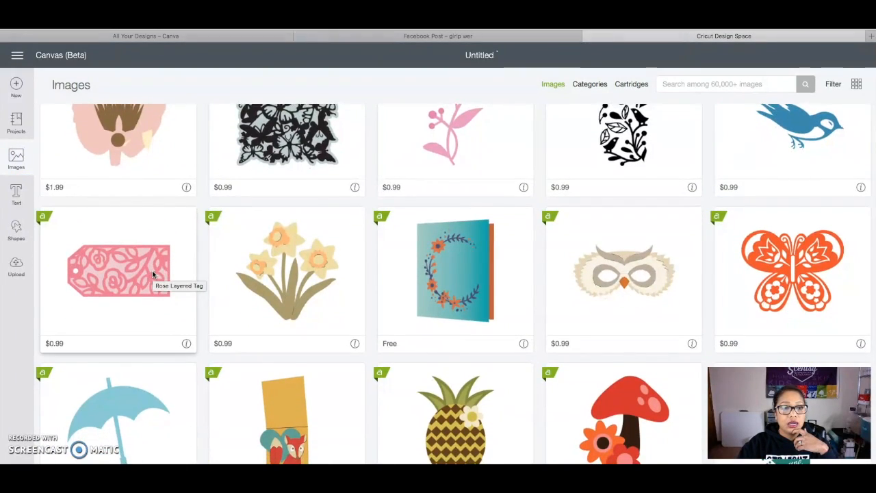
pyautogui.scroll(-10, 152, 271)
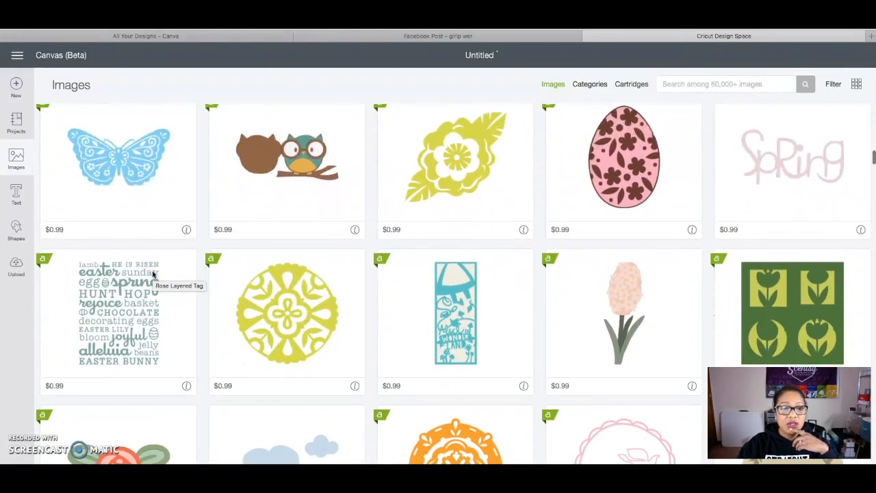
# Step: Add an empty text box to the canvas and browse the available fonts, checking their prices and cutting or writing types
pyautogui.click(19, 200)
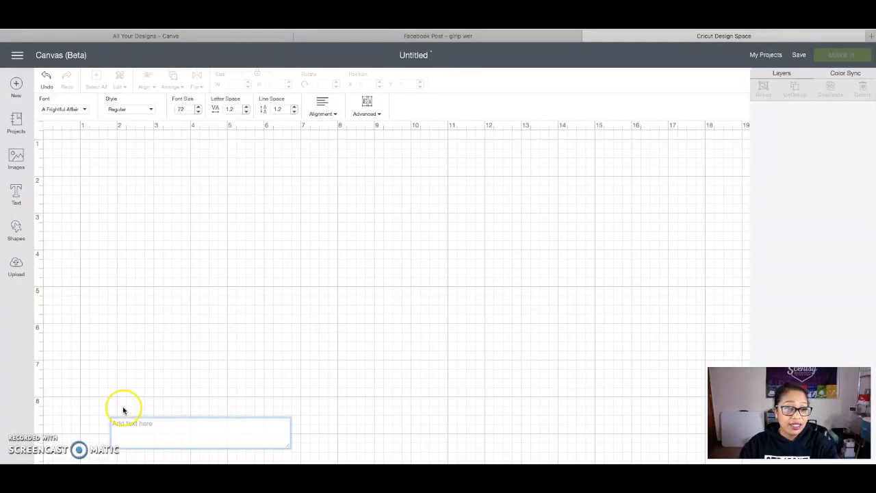
pyautogui.scroll(-1, 49, 159)
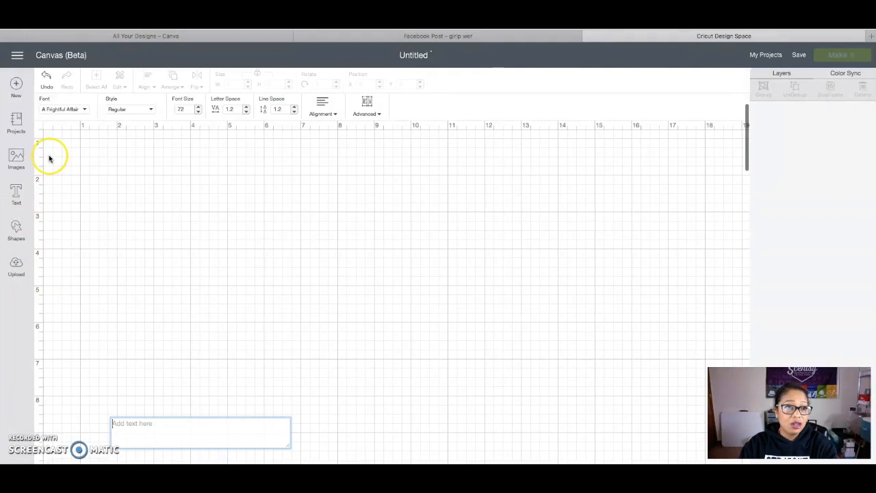
pyautogui.click(63, 112)
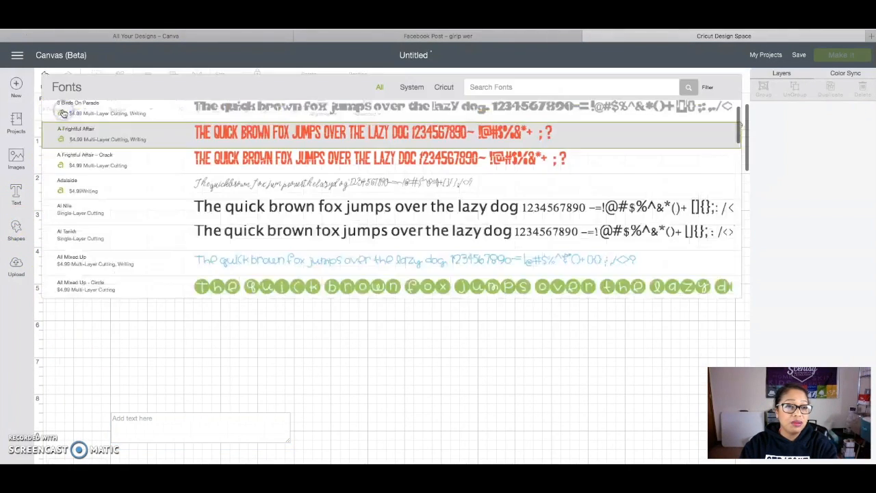
pyautogui.scroll(-5, 265, 171)
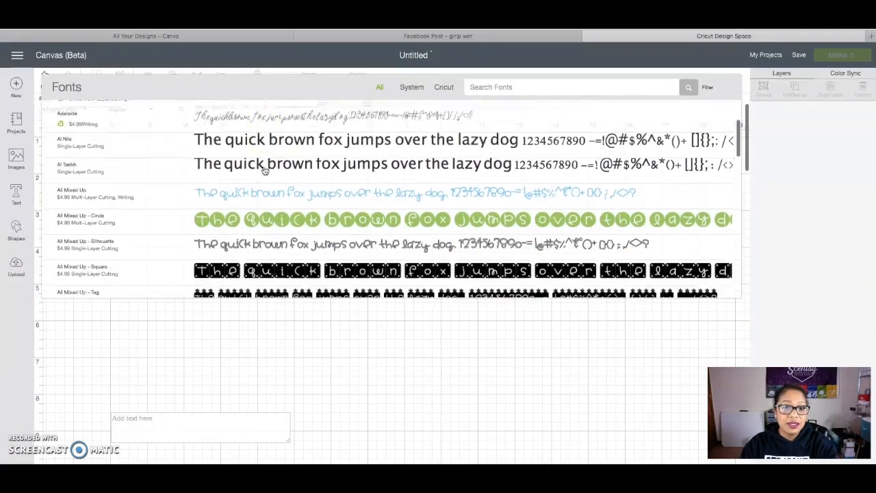
pyautogui.scroll(-5, 264, 171)
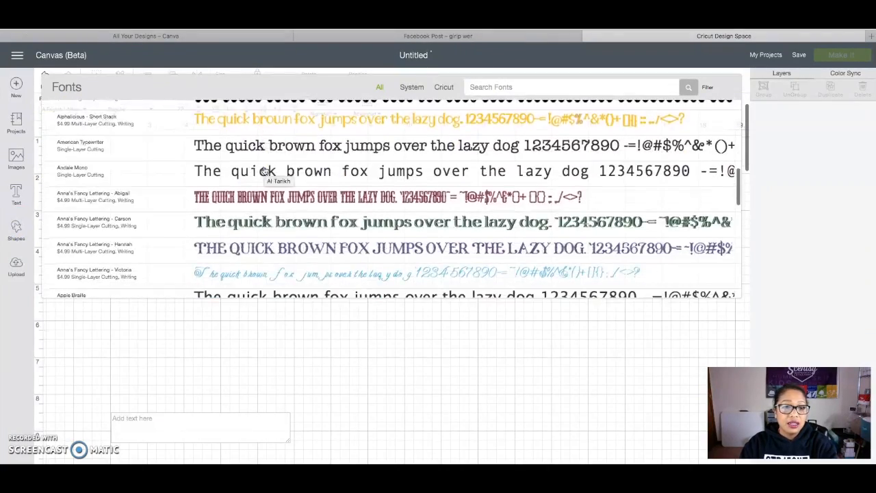
pyautogui.scroll(-5, 265, 171)
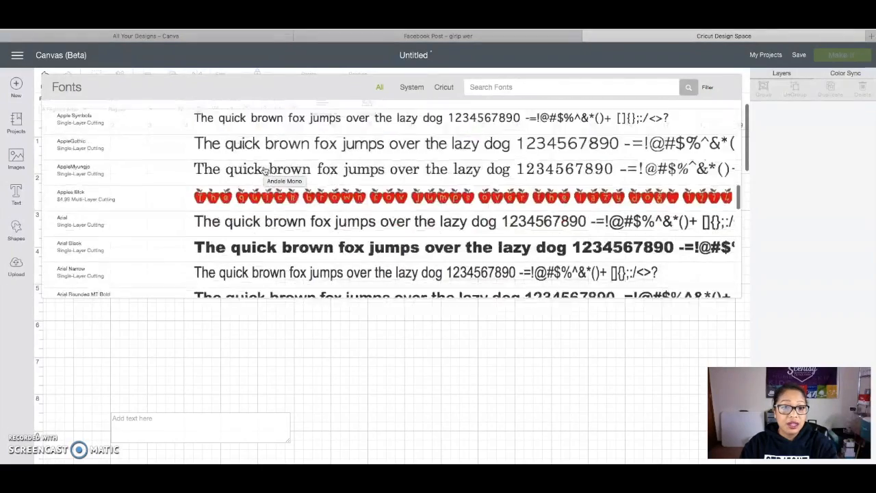
pyautogui.scroll(-5, 265, 170)
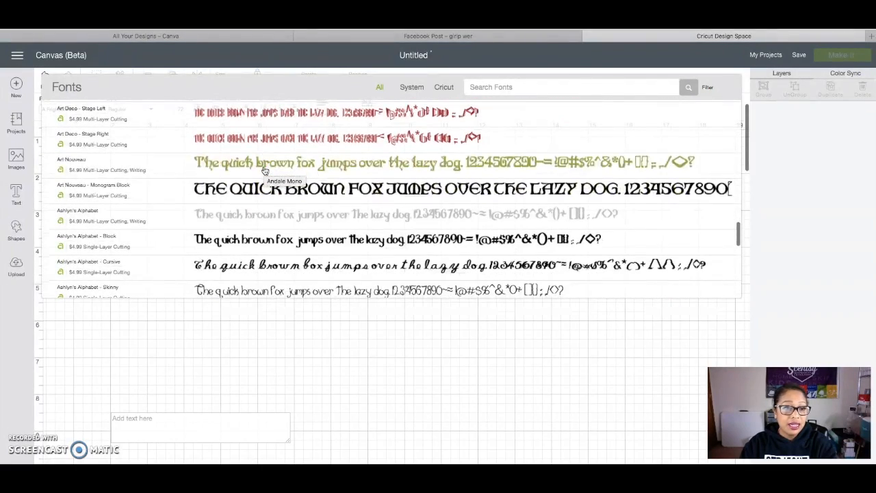
pyautogui.click(120, 216)
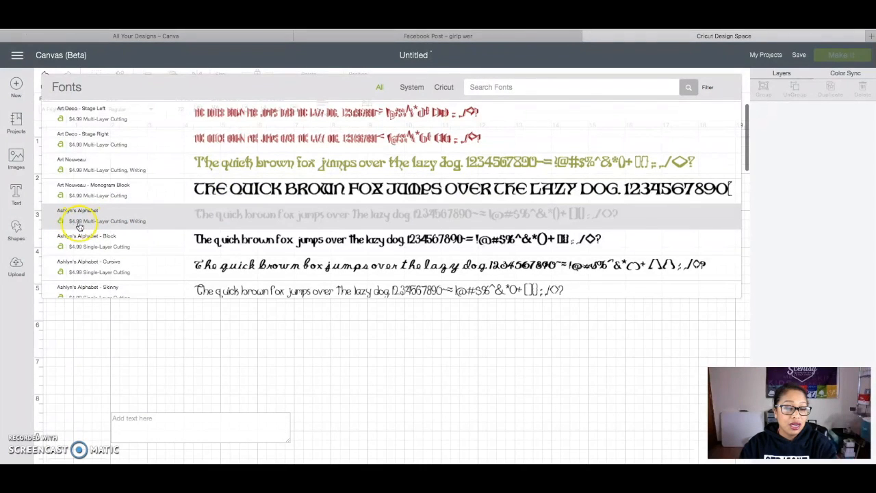
pyautogui.scroll(-10, 223, 208)
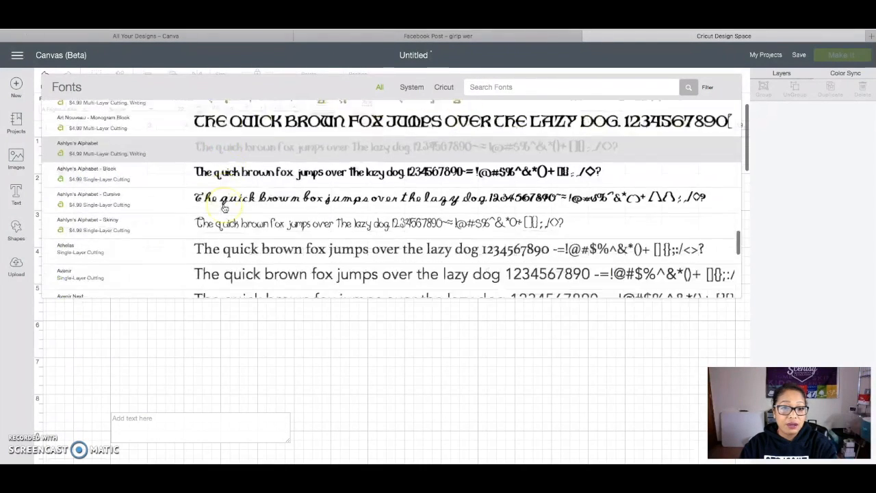
pyautogui.scroll(-1, 223, 208)
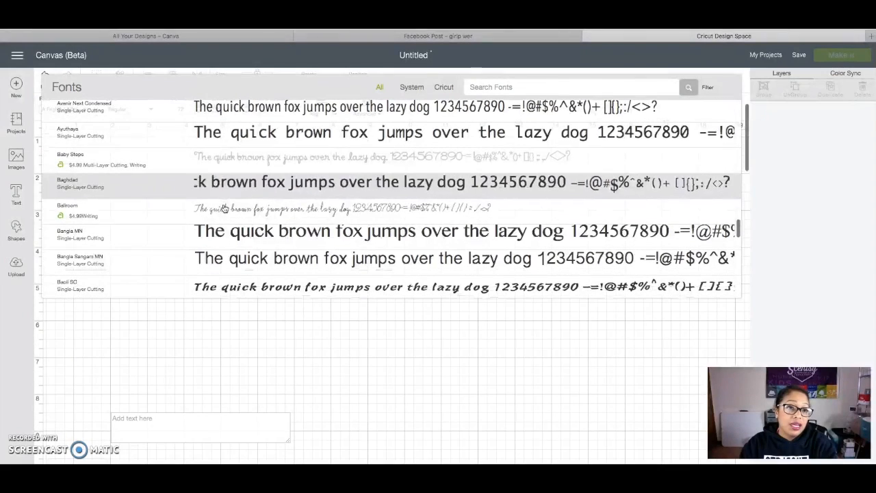
pyautogui.click(37, 222)
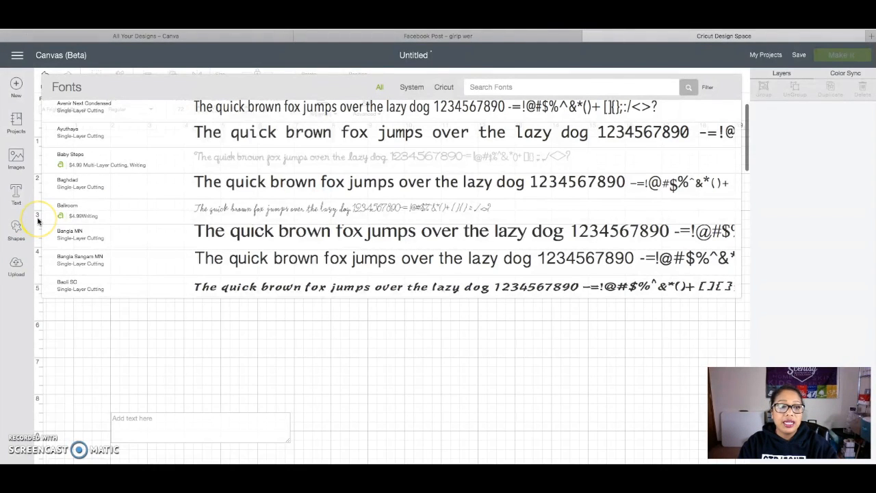
# Step: Leave the font list and look through the basic shapes and the ready-made projects across all categories
pyautogui.click(17, 233)
pyautogui.click(19, 232)
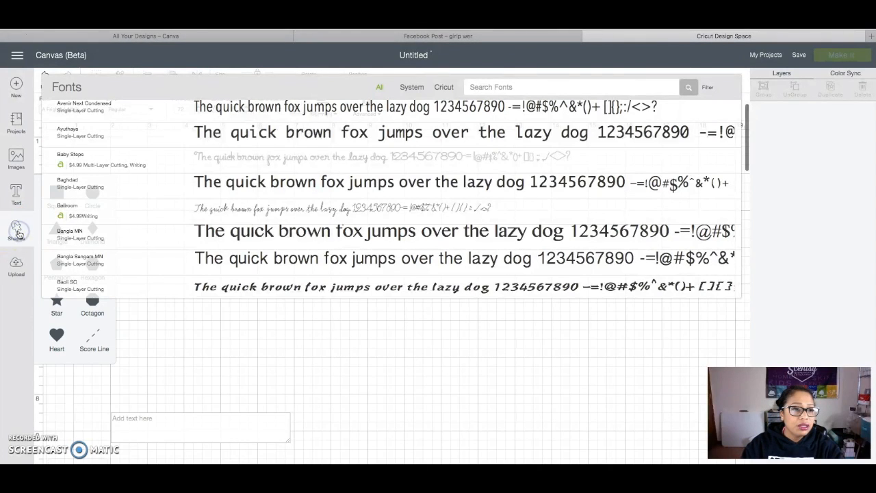
pyautogui.click(18, 232)
pyautogui.click(85, 332)
pyautogui.click(14, 230)
pyautogui.click(16, 126)
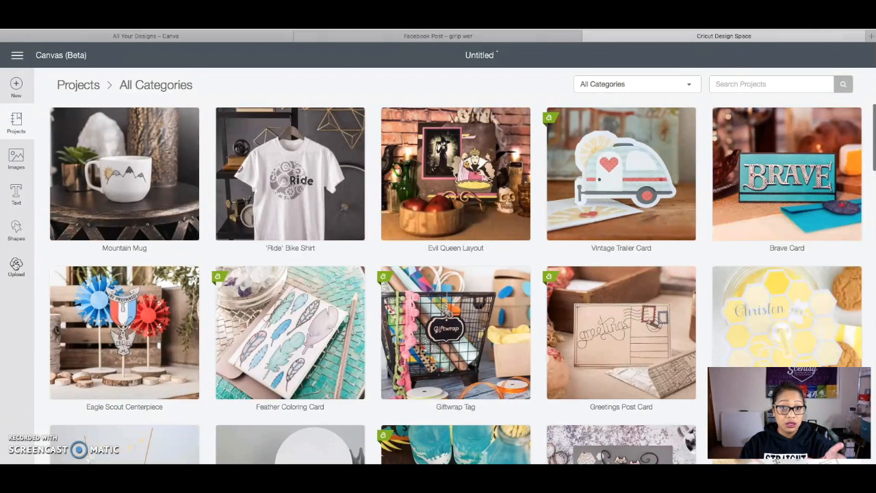
# Step: Start a new image upload and choose arrow.png from the Dropbox folder
pyautogui.click(17, 267)
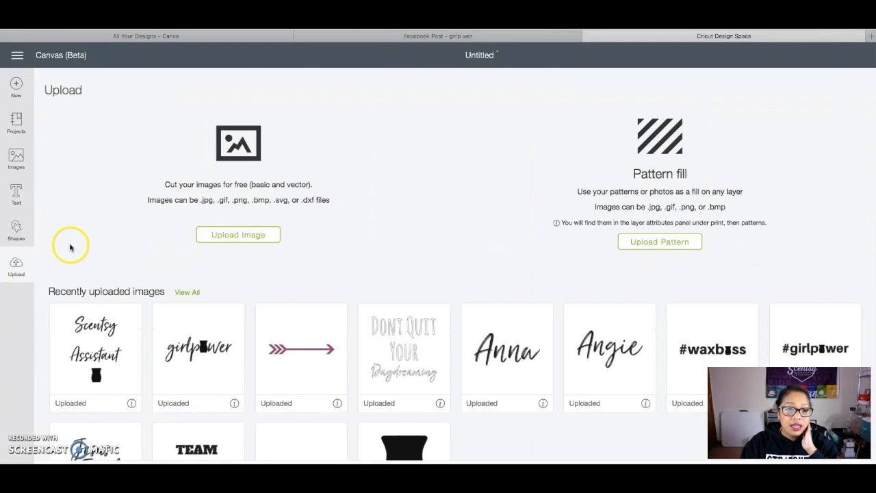
pyautogui.scroll(-3, 70, 243)
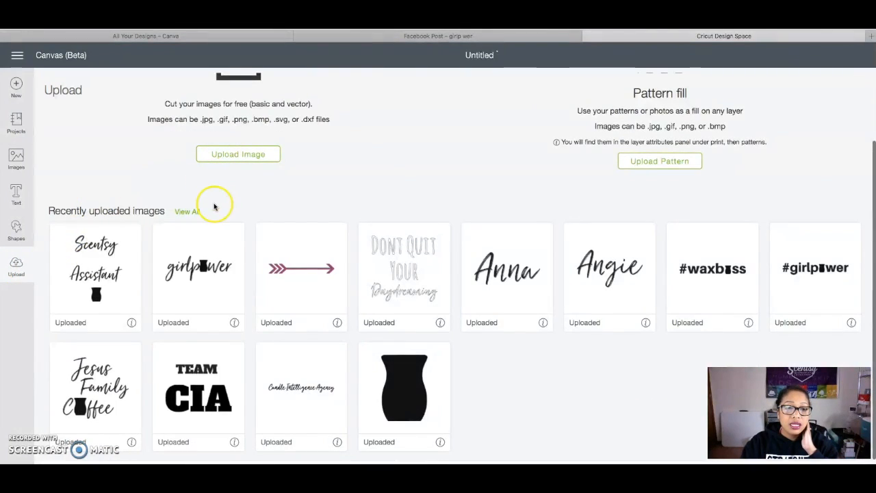
pyautogui.click(228, 159)
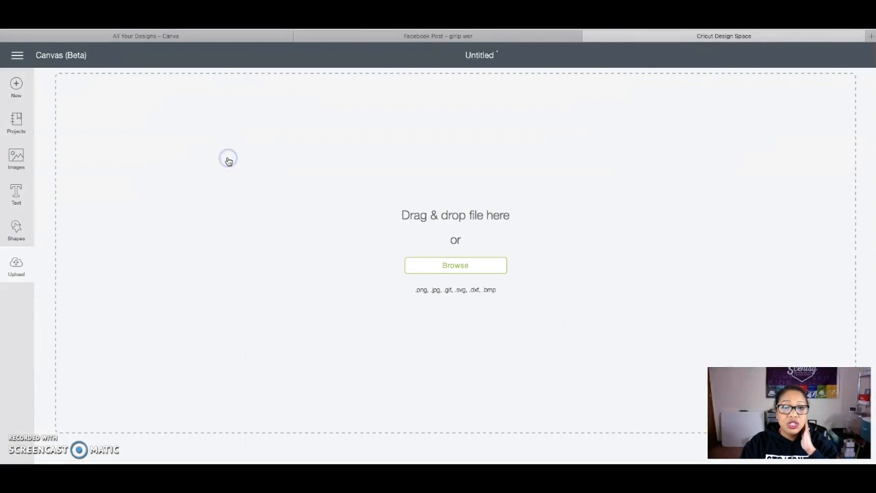
pyautogui.click(458, 266)
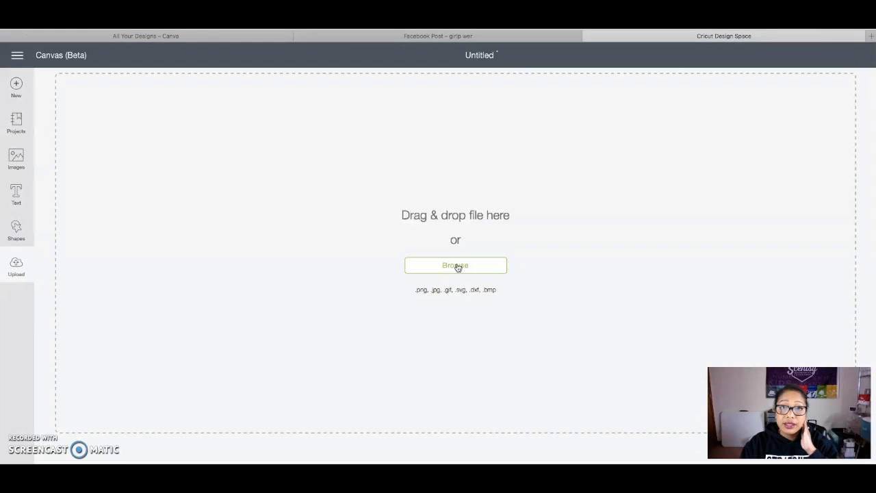
pyautogui.click(456, 265)
pyautogui.click(386, 239)
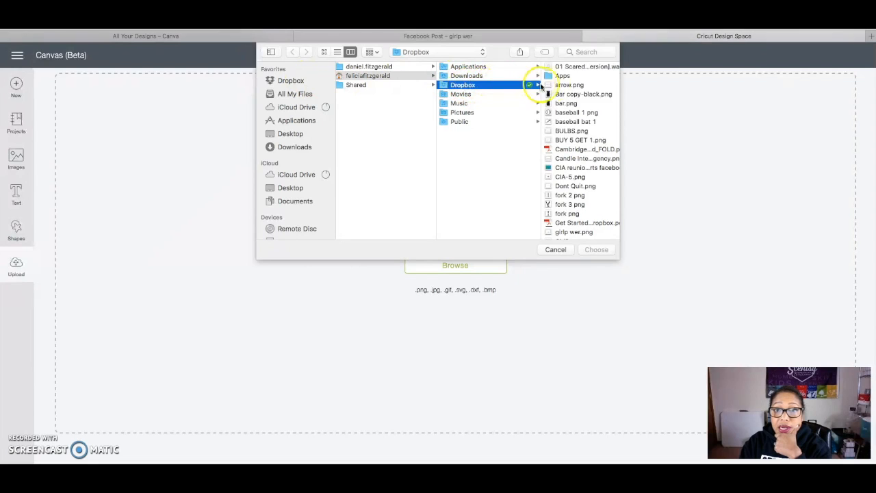
pyautogui.click(565, 85)
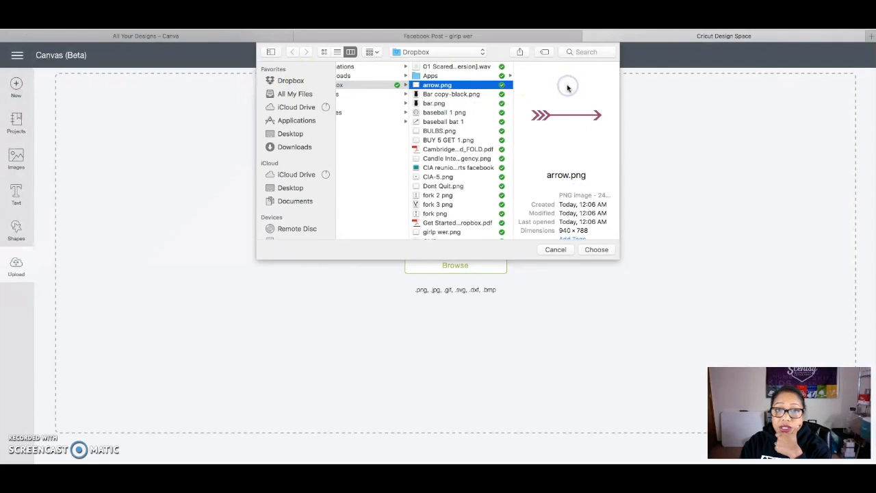
pyautogui.click(596, 249)
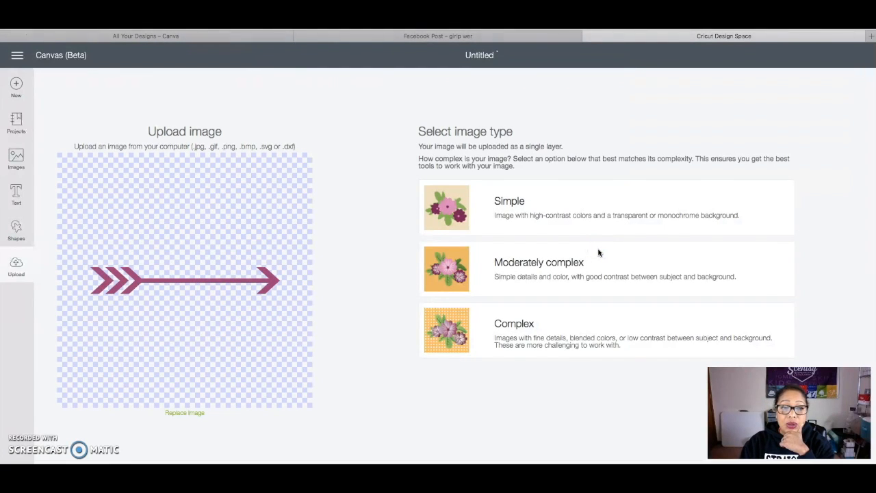
# Step: Set the image type to Moderately complex, erase nothing, and save the upload as a print then cut image named arrow
pyautogui.click(502, 193)
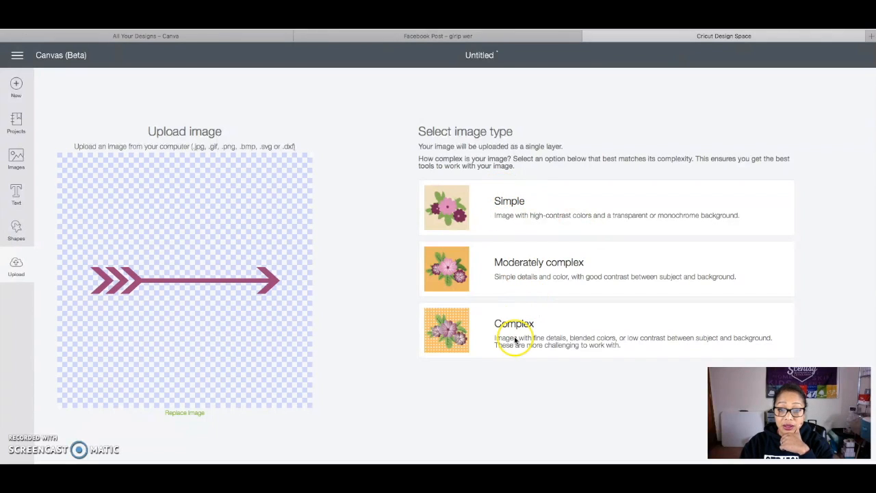
pyautogui.click(475, 280)
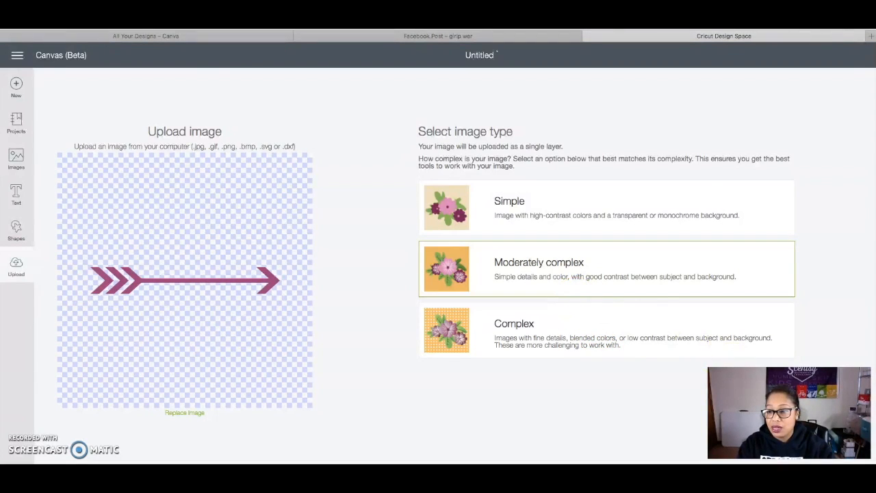
pyautogui.click(839, 446)
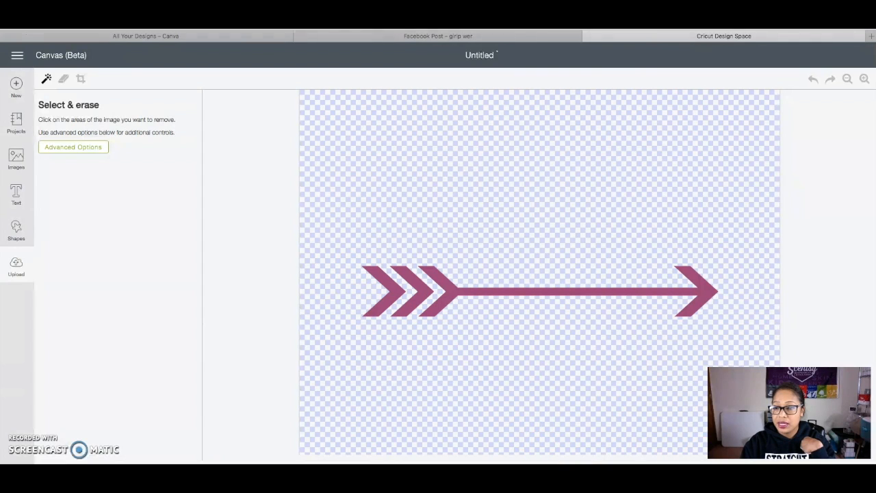
pyautogui.click(846, 446)
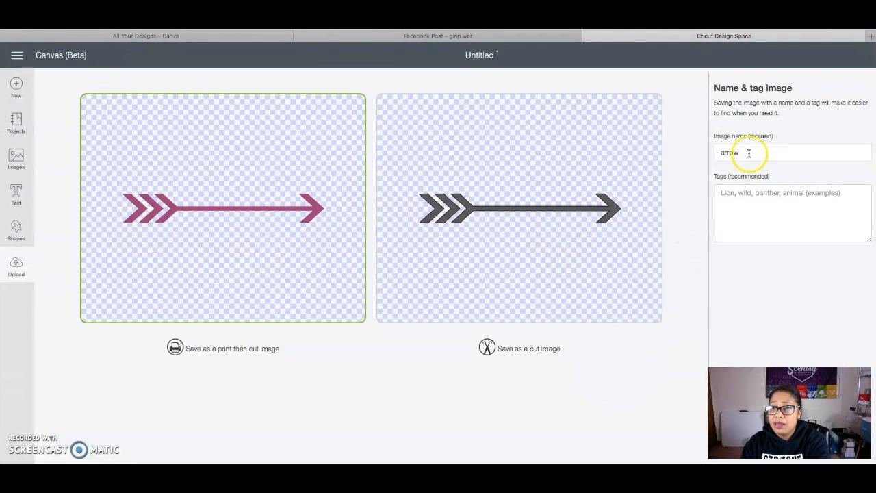
pyautogui.click(844, 447)
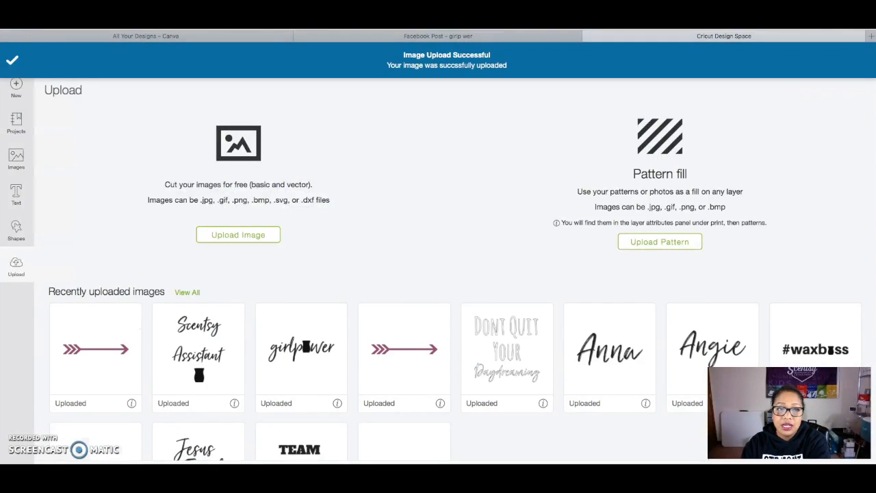
# Step: Insert the newest arrow from the recently uploaded images onto the canvas
pyautogui.scroll(-1, 419, 326)
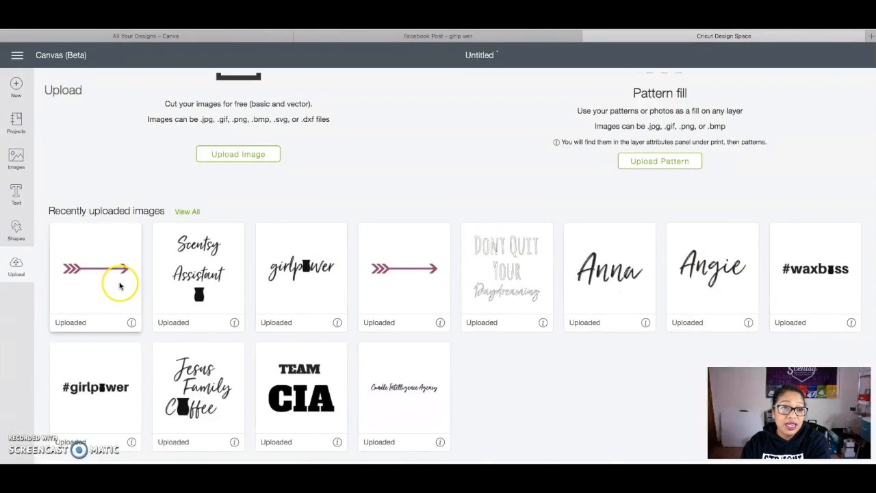
pyautogui.click(113, 263)
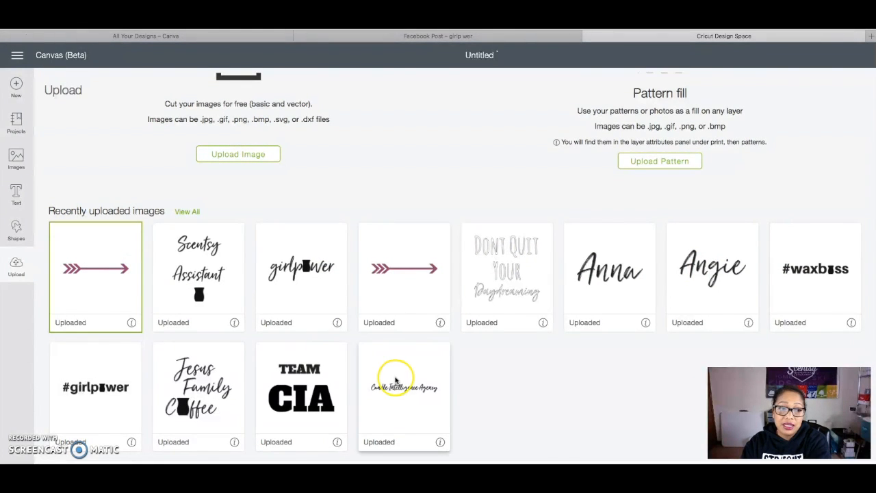
pyautogui.click(622, 439)
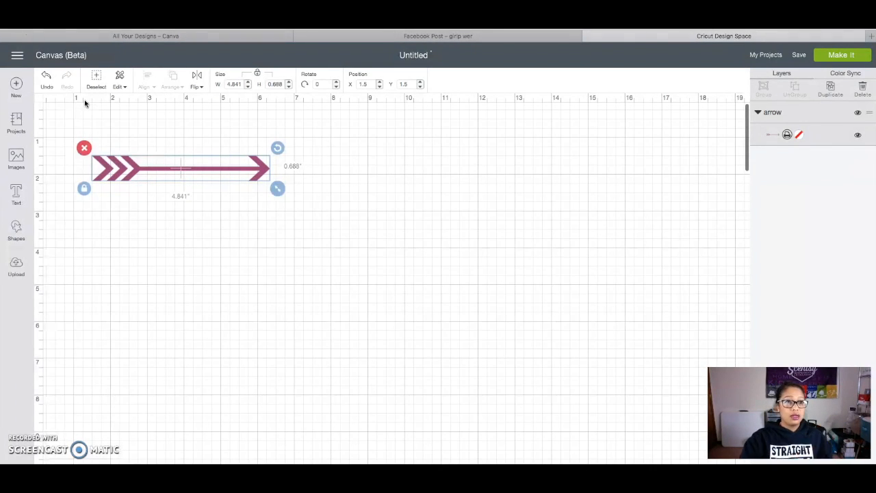
# Step: Enlarge the arrow proportionally to about 8.08 inches wide and move it towards the canvas origin
pyautogui.moveTo(278, 189); pyautogui.dragTo(397, 232)
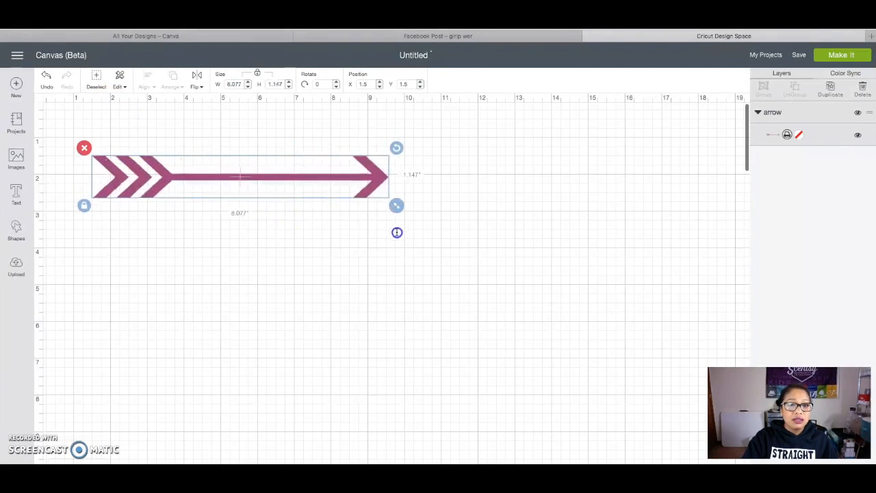
pyautogui.moveTo(296, 185); pyautogui.dragTo(249, 155)
pyautogui.click(262, 264)
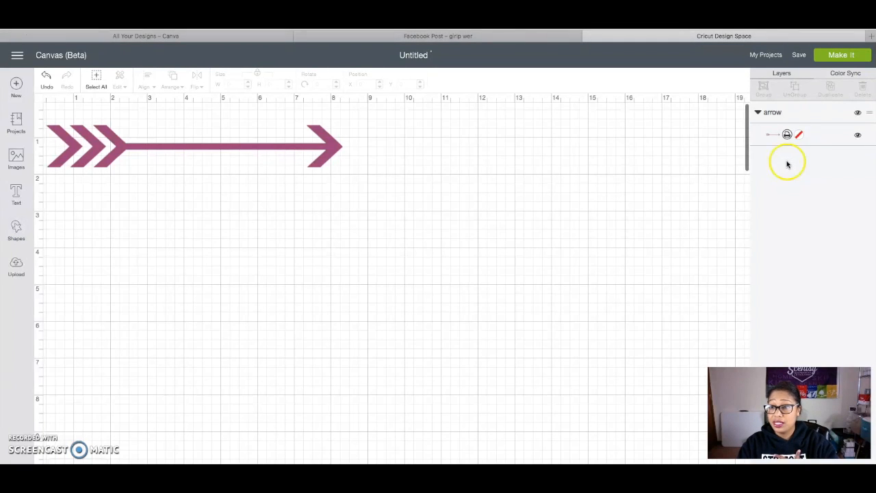
# Step: Change the arrow layer's attribute from Print to Cut and deselect it
pyautogui.click(798, 137)
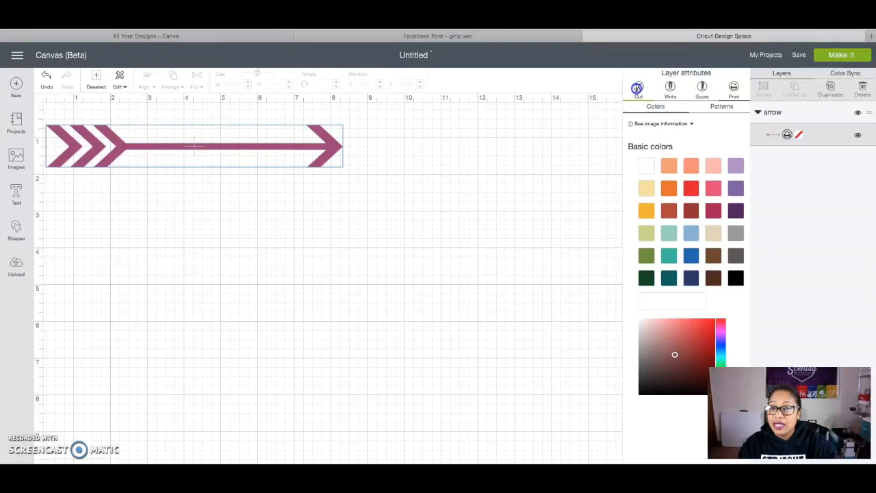
pyautogui.click(636, 88)
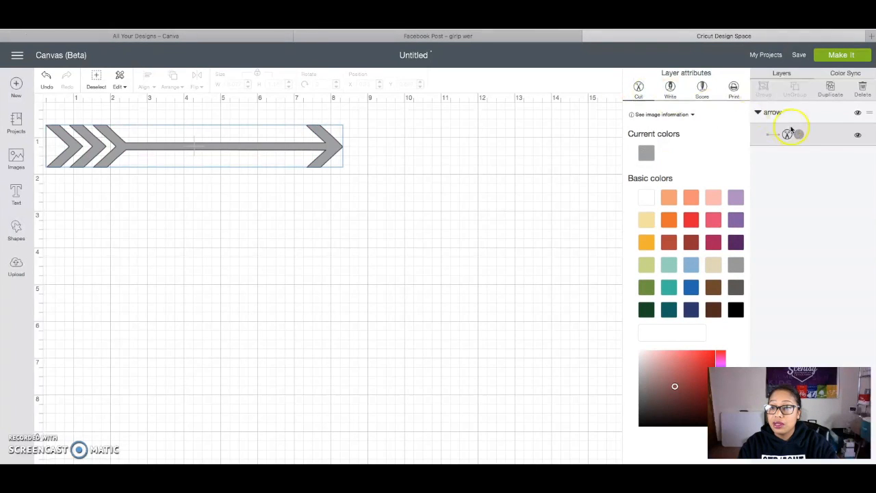
pyautogui.click(565, 149)
pyautogui.click(183, 126)
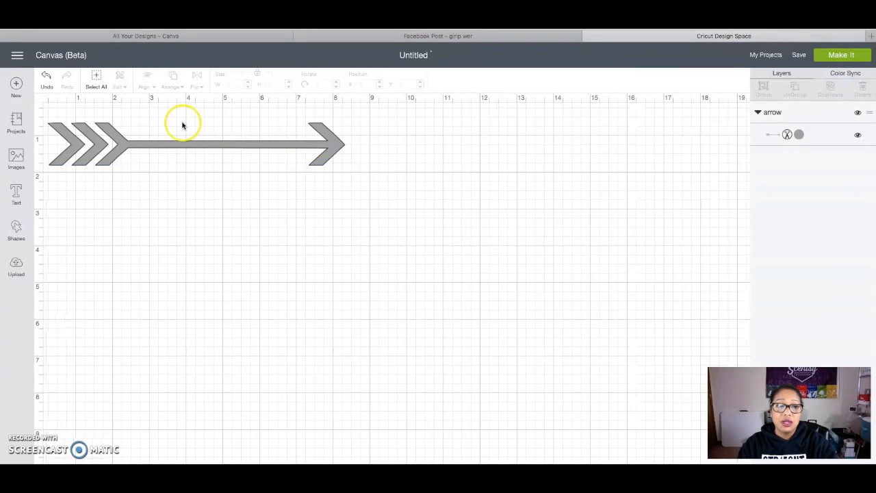